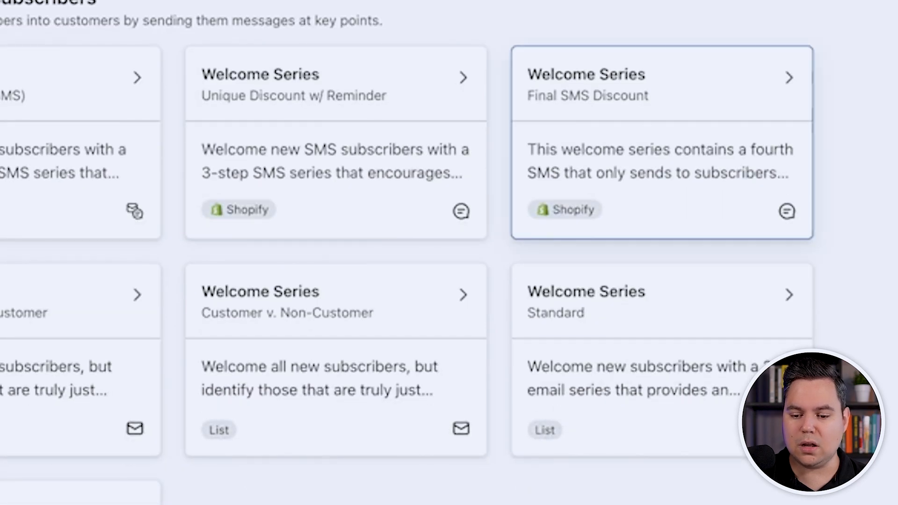
Open the Standard Welcome Series template and review its three-email series description
click(608, 304)
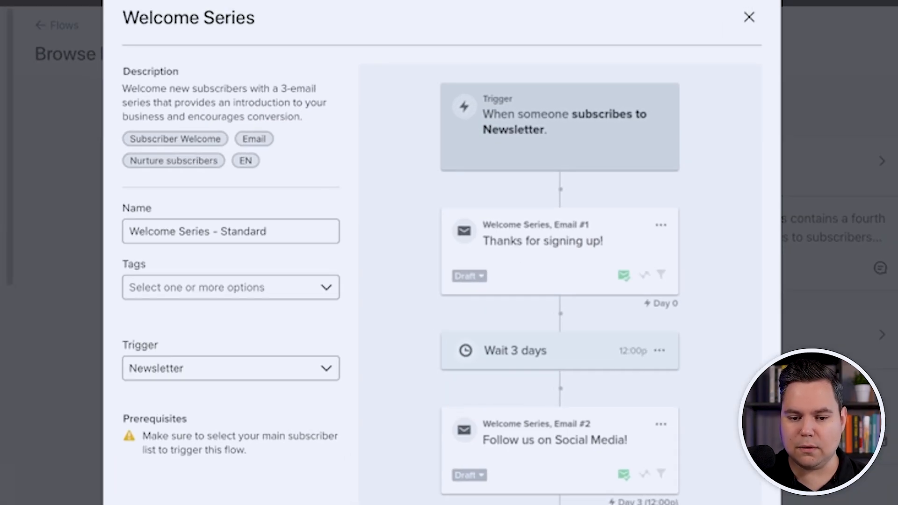
drag(281, 89, 303, 117)
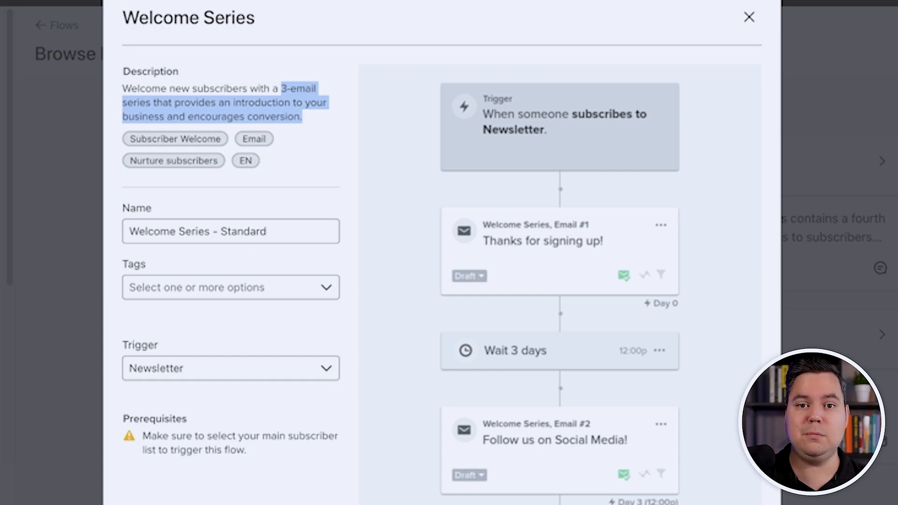
scroll(229, 233, down, 1)
Rename the flow to 'Welcome Series - Demo' and keep the Newsletter list as its trigger
drag(228, 181, 266, 181)
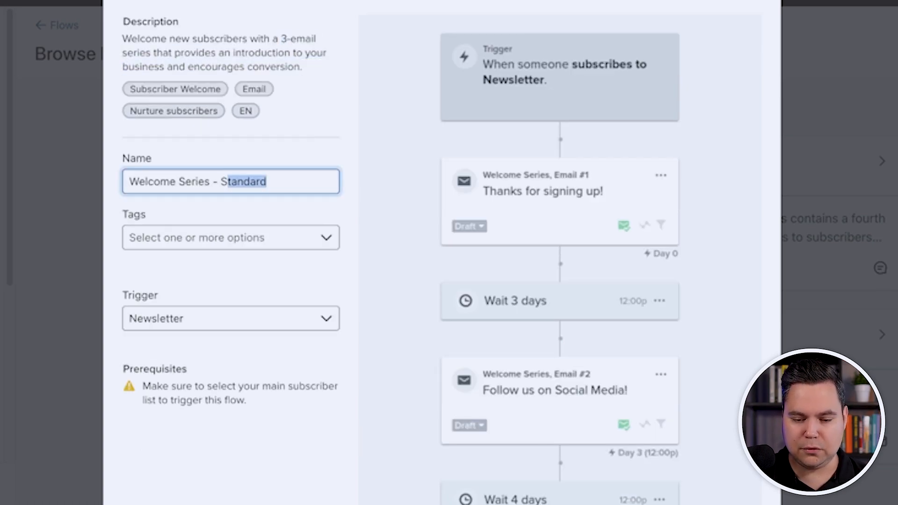
key(BackSpace)
key(BackSpace)
text(Demo)
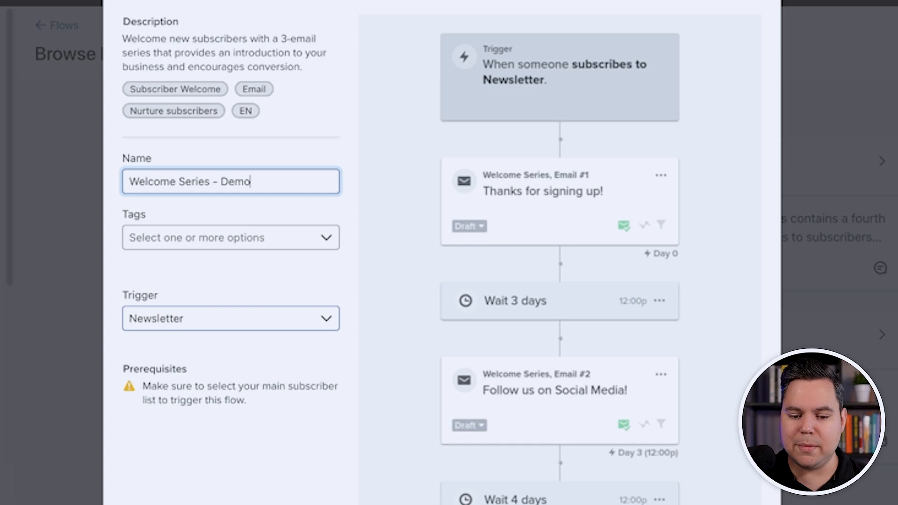
click(230, 318)
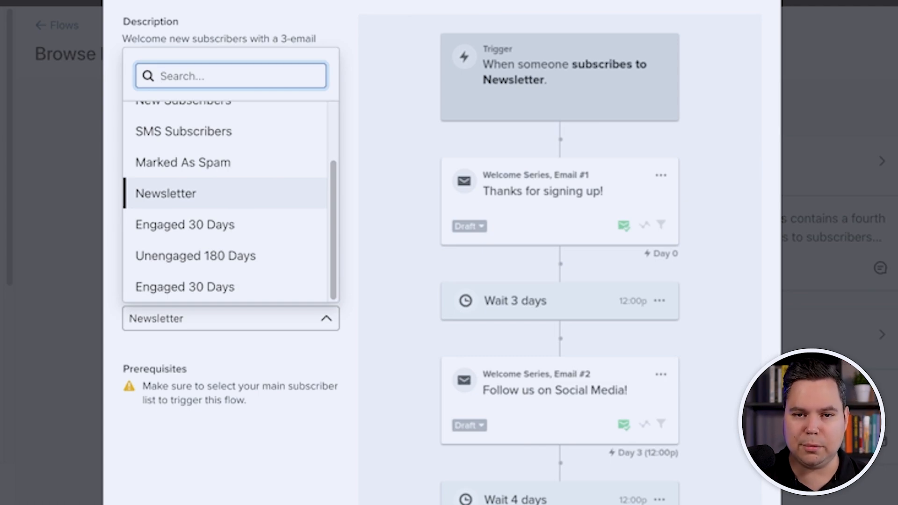
key(Escape)
scroll(442, 253, down, 6)
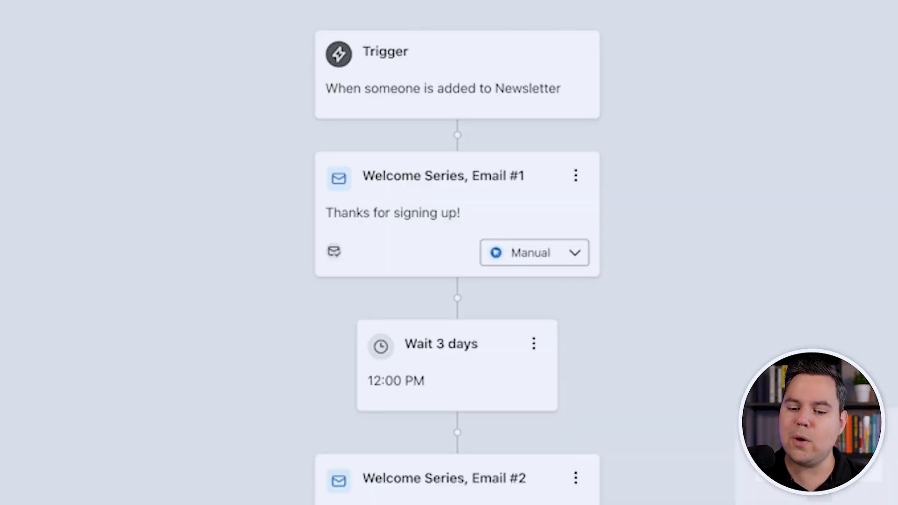
scroll(457, 253, down, 8)
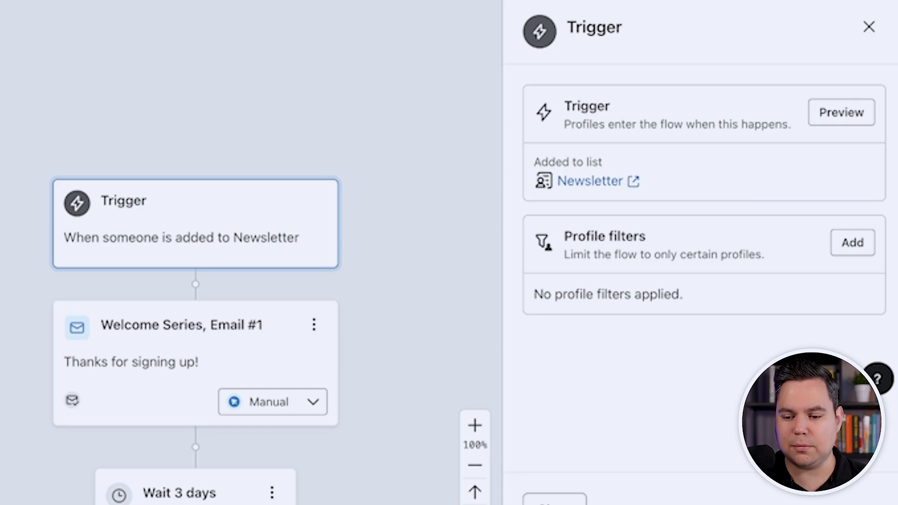
Add a trigger profile filter: what someone has done, Placed Order, zero times
click(852, 242)
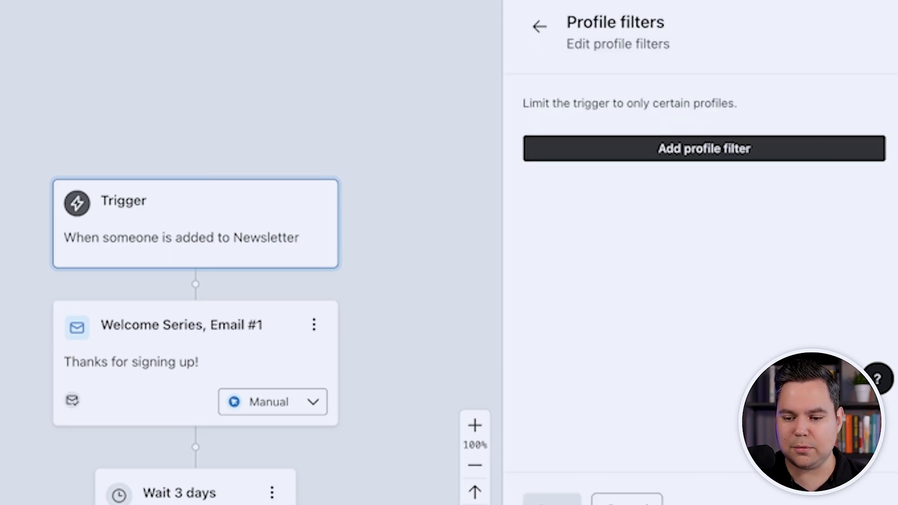
click(703, 149)
click(698, 156)
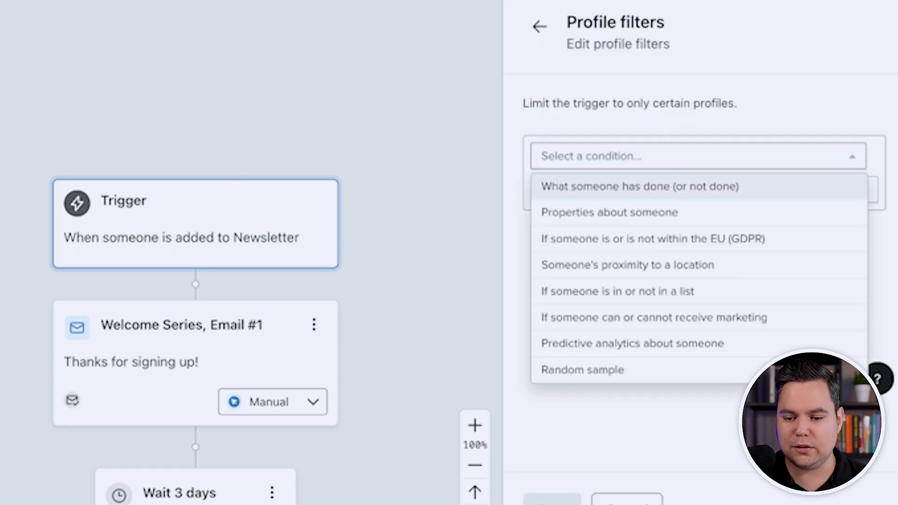
click(698, 187)
click(729, 190)
click(692, 293)
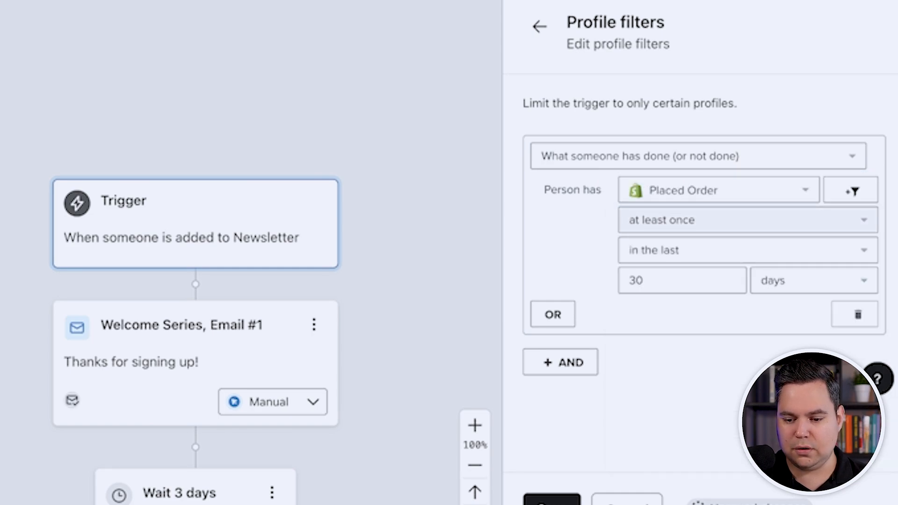
click(730, 220)
click(702, 277)
click(729, 251)
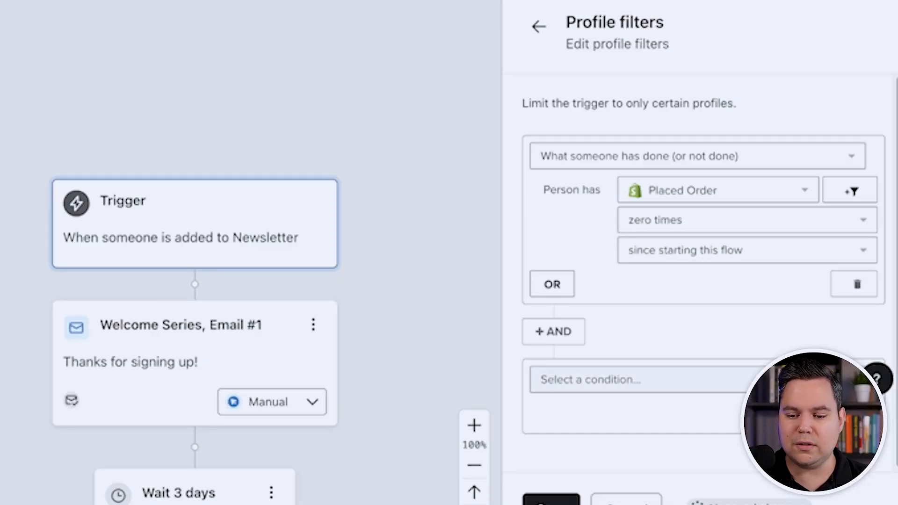
Add a second condition for Checkout Started, limited to since starting this flow
click(637, 380)
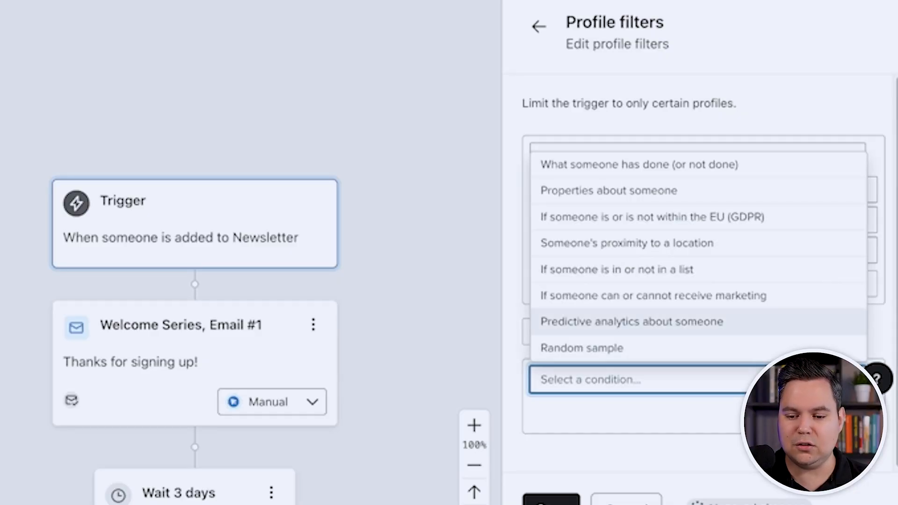
click(639, 164)
text(check)
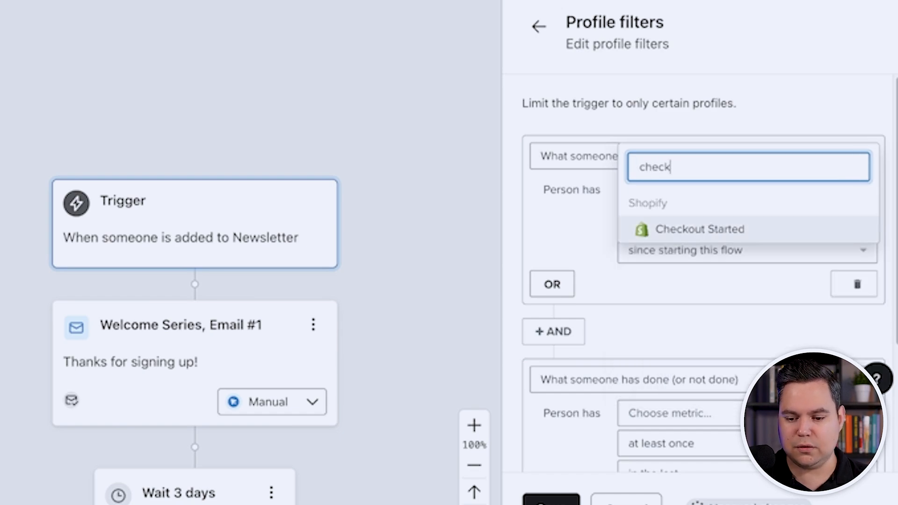
click(700, 229)
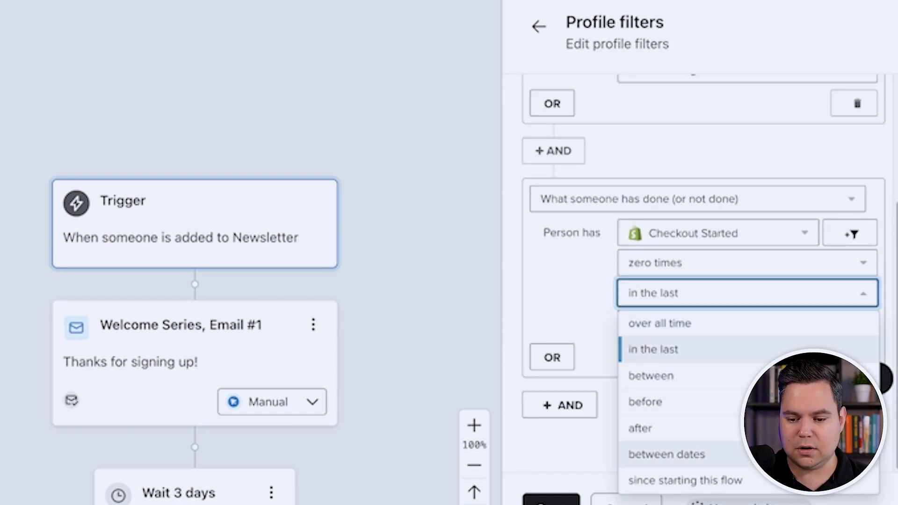
click(685, 481)
Add an AND condition for Added to Cart zero times since starting this flow, and save the filters
click(560, 405)
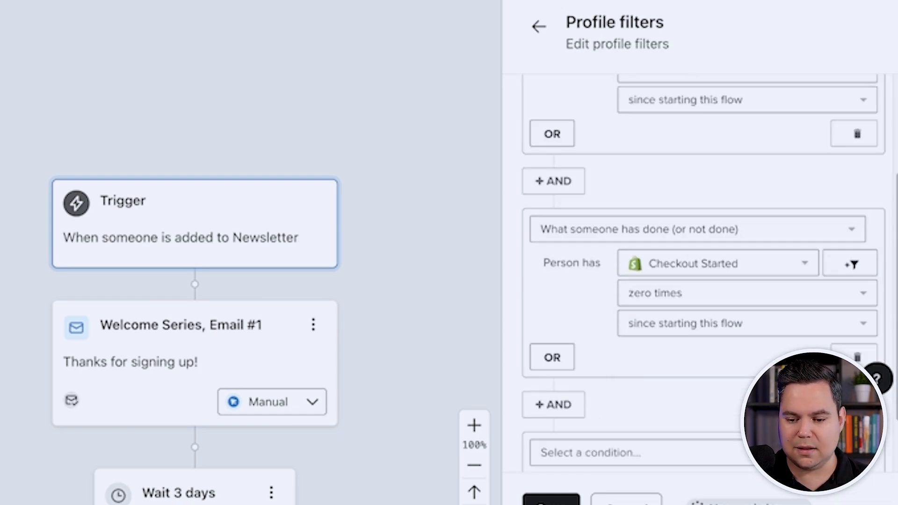
click(636, 452)
click(639, 237)
scroll(678, 304, down, 3)
click(692, 340)
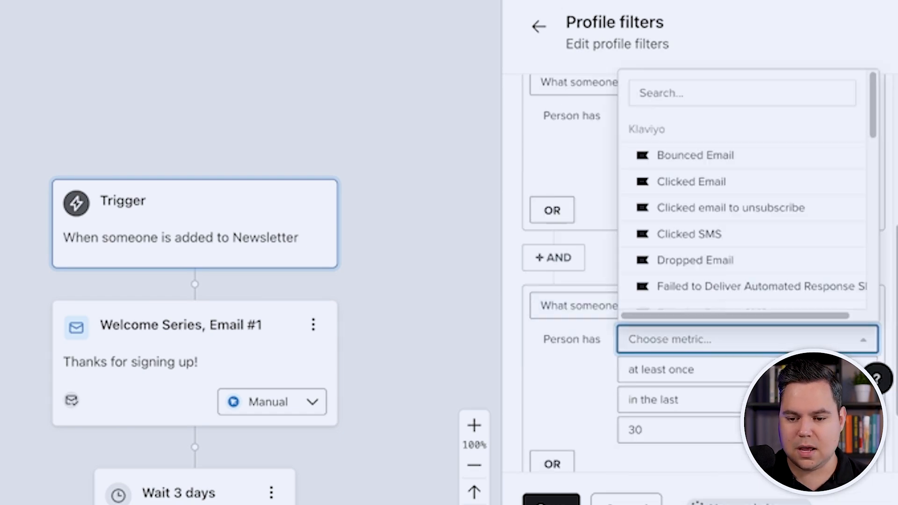
text(add)
click(692, 156)
click(660, 369)
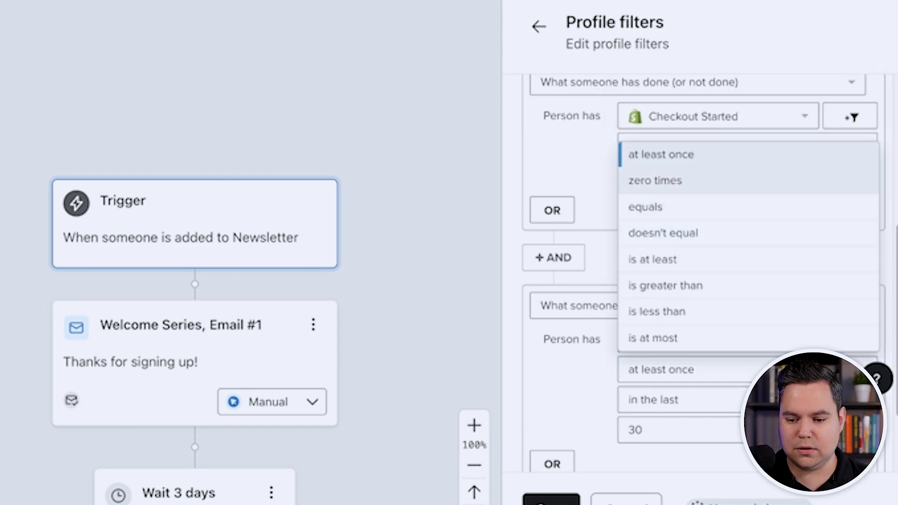
click(655, 181)
click(652, 399)
click(685, 368)
click(551, 501)
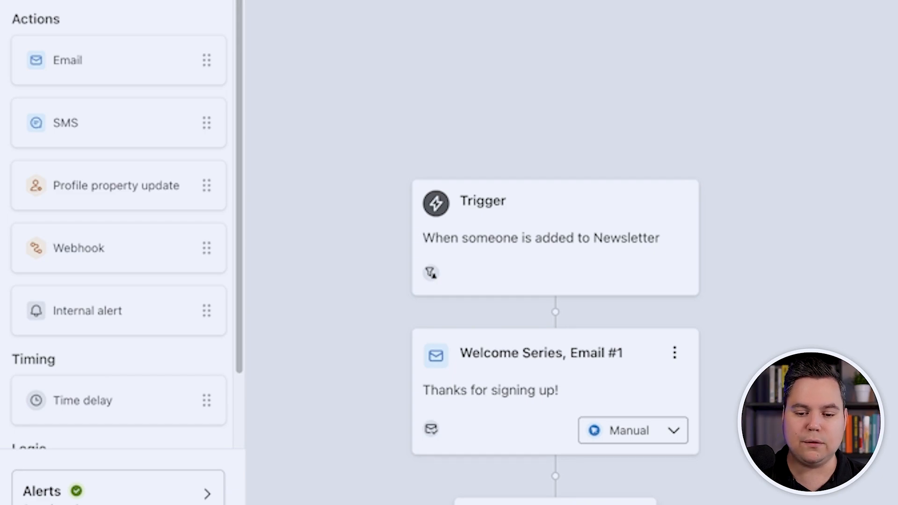
Open the first welcome email's settings and scroll through the three-email flow
scroll(555, 253, down, 5)
click(555, 99)
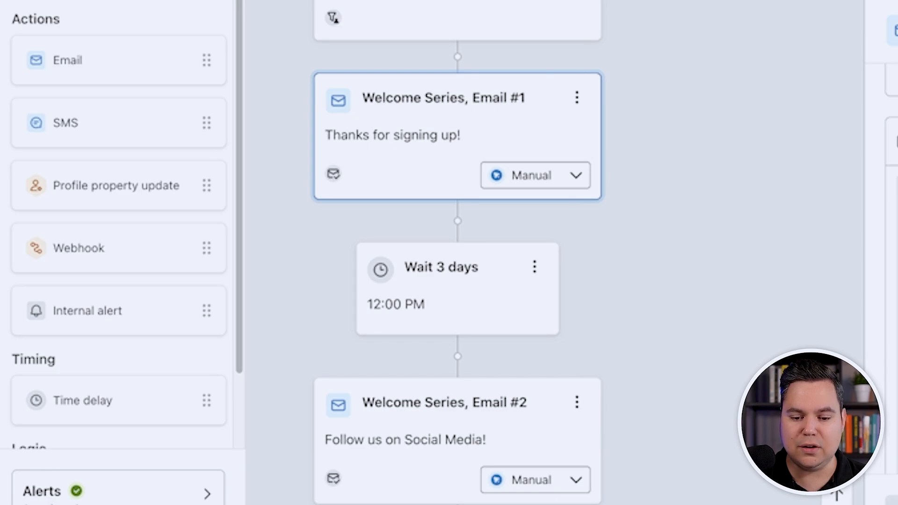
scroll(561, 327, down, 1)
scroll(561, 328, up, 1)
scroll(561, 327, down, 3)
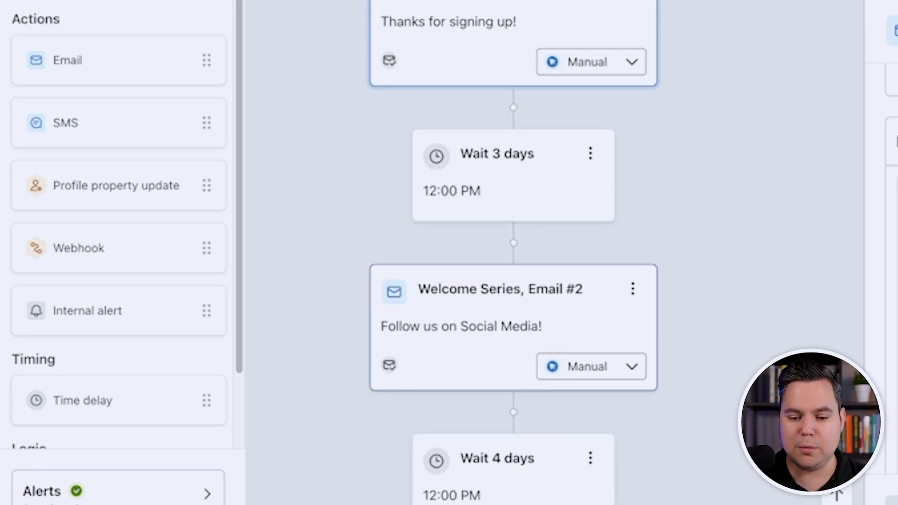
scroll(555, 252, down, 6)
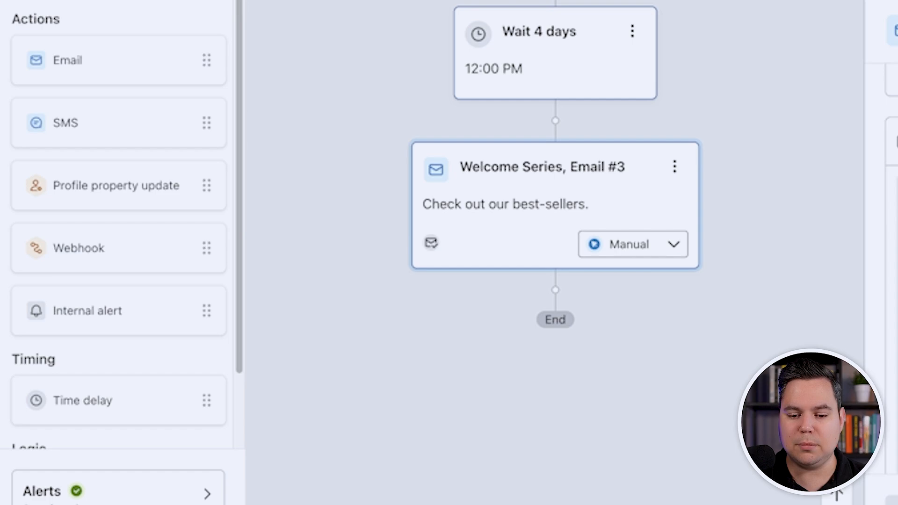
scroll(554, 253, up, 6)
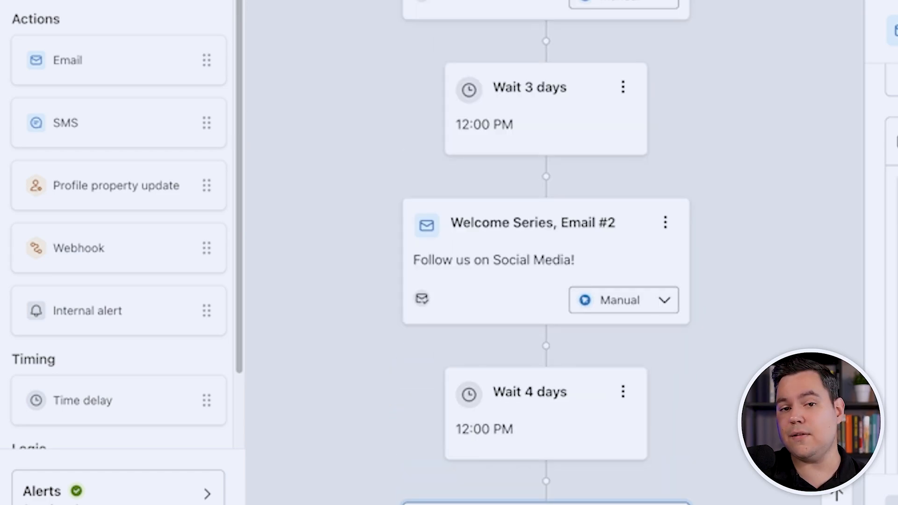
scroll(552, 252, up, 5)
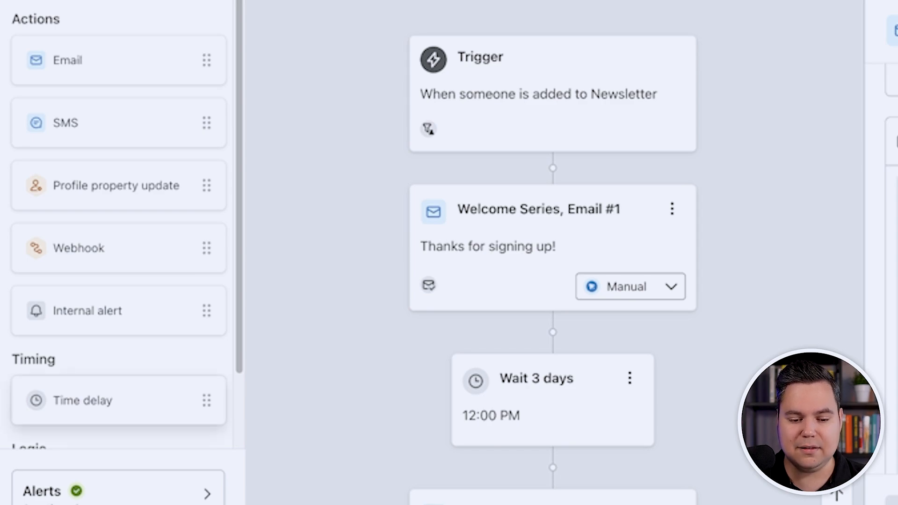
Drag a Profile property update step into the slot below the Newsletter trigger
scroll(120, 225, down, 2)
scroll(119, 187, up, 2)
drag(118, 186, 552, 169)
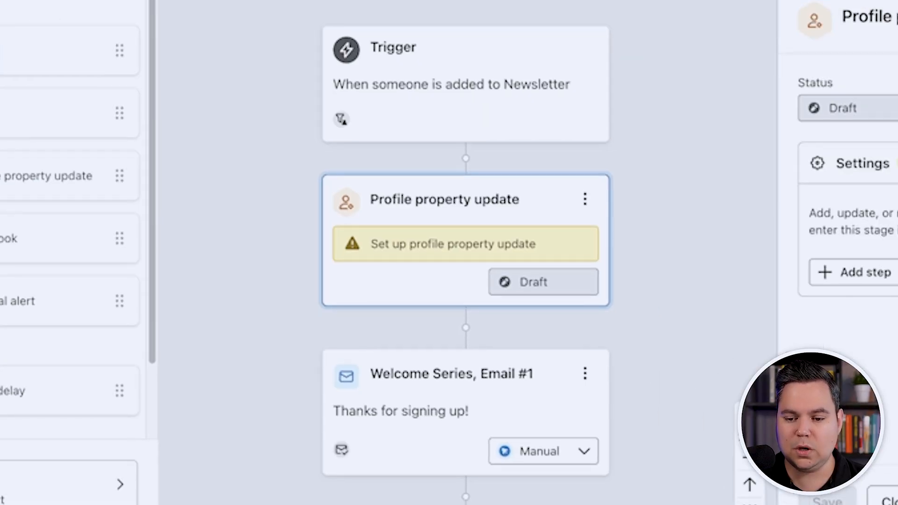
Set the step to create the Boolean property InWelcomeSeries with value True, and save it
click(855, 272)
click(699, 289)
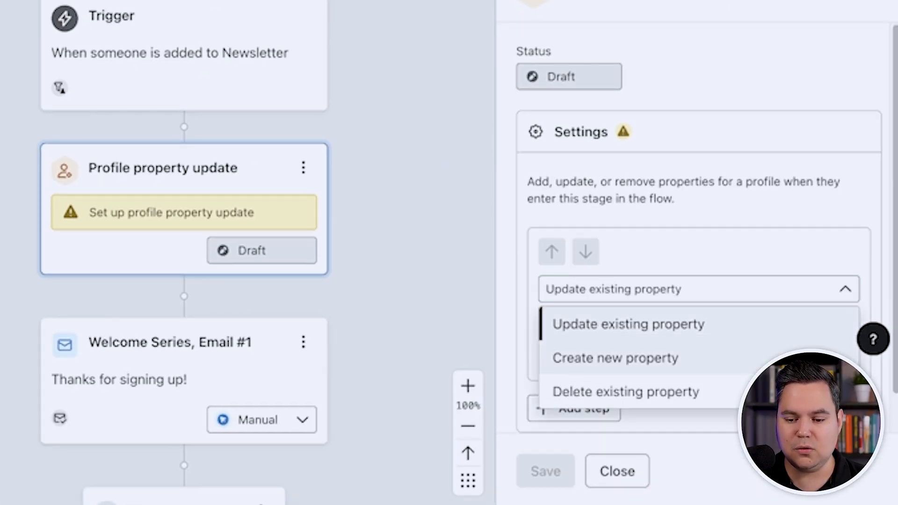
click(614, 357)
click(807, 323)
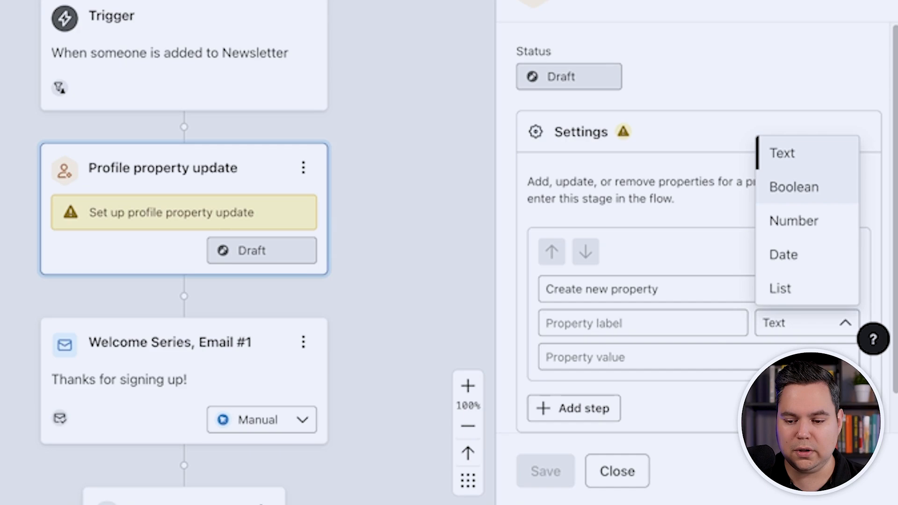
click(794, 187)
click(642, 323)
text(InWelco)
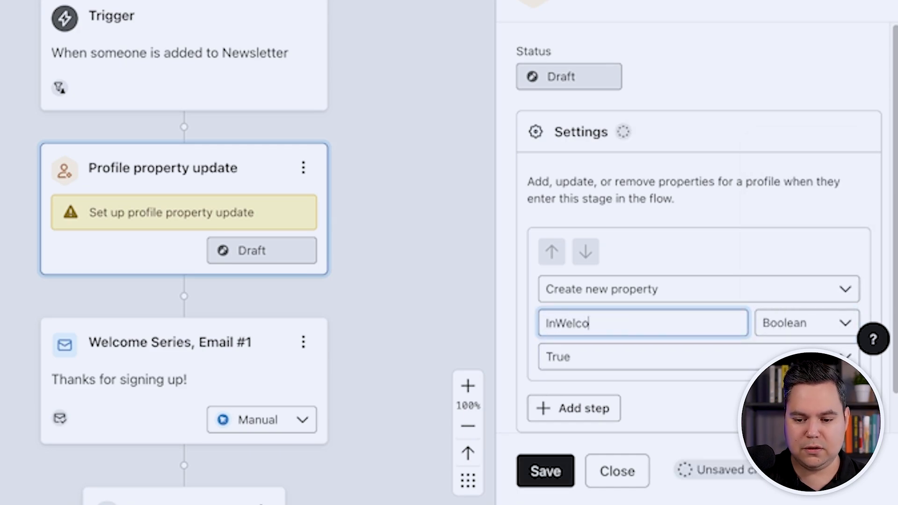
text(meSeries)
click(545, 470)
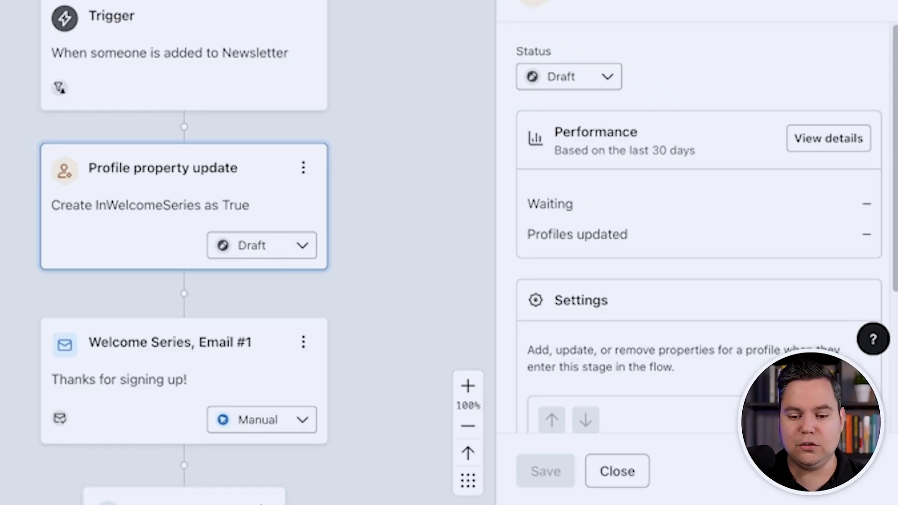
scroll(184, 252, down, 15)
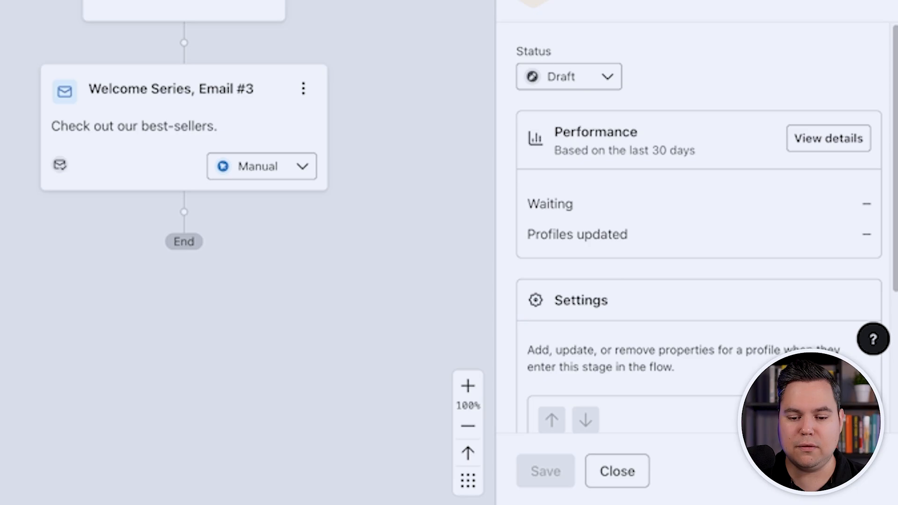
Place a Profile property update step after Email #3 and browse the existing profile properties
drag(2, 212, 184, 215)
click(574, 240)
click(698, 289)
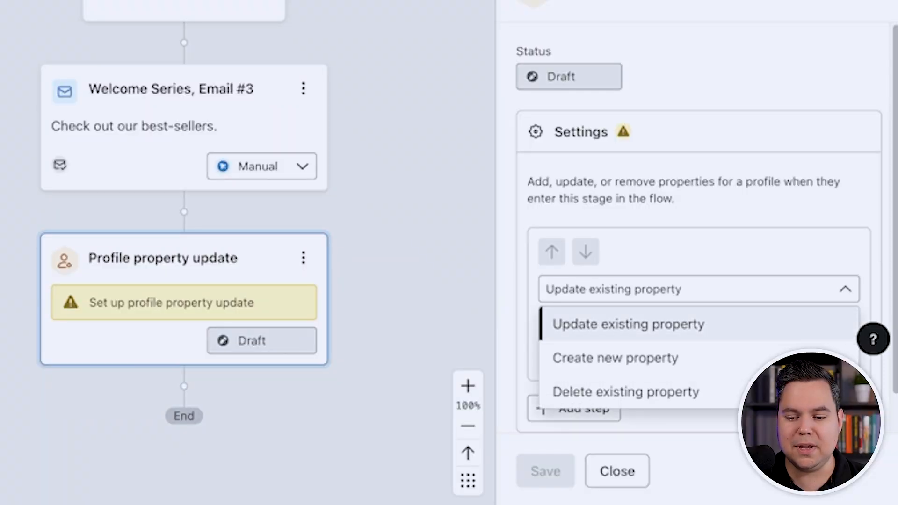
click(699, 324)
click(698, 323)
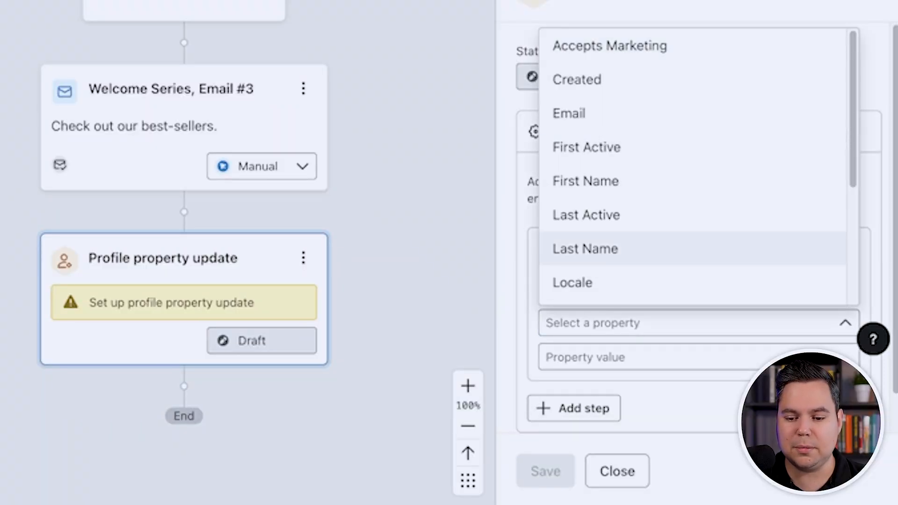
scroll(698, 219, down, 4)
key(Escape)
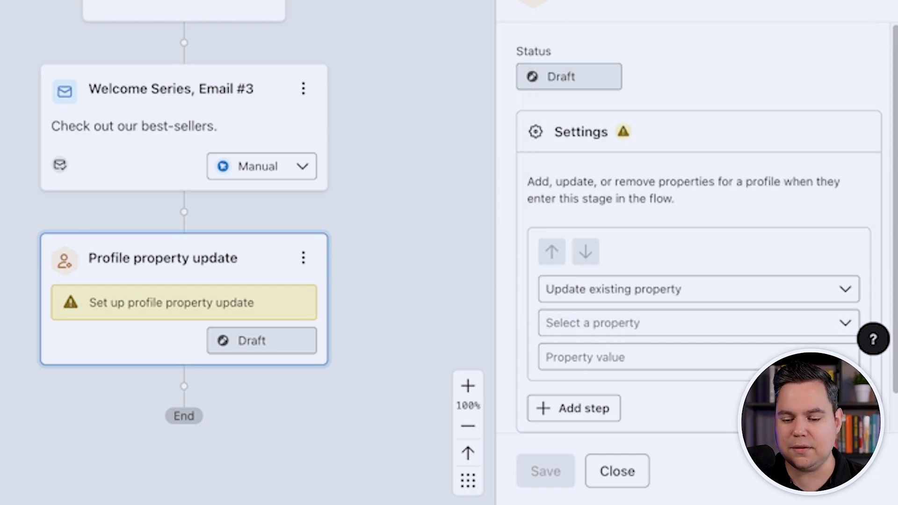
Create the Boolean property InWelcomeSeries with value False and save the step
click(698, 289)
click(643, 358)
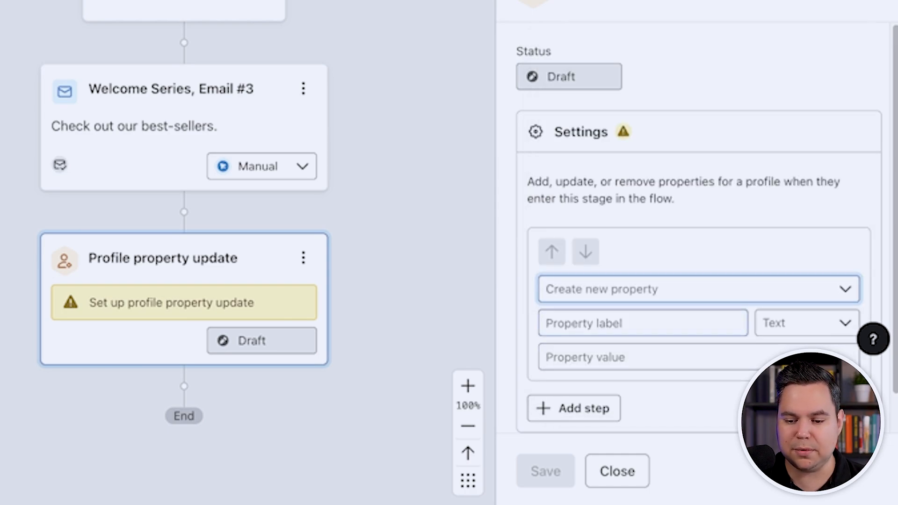
click(642, 323)
text(InWelcome)
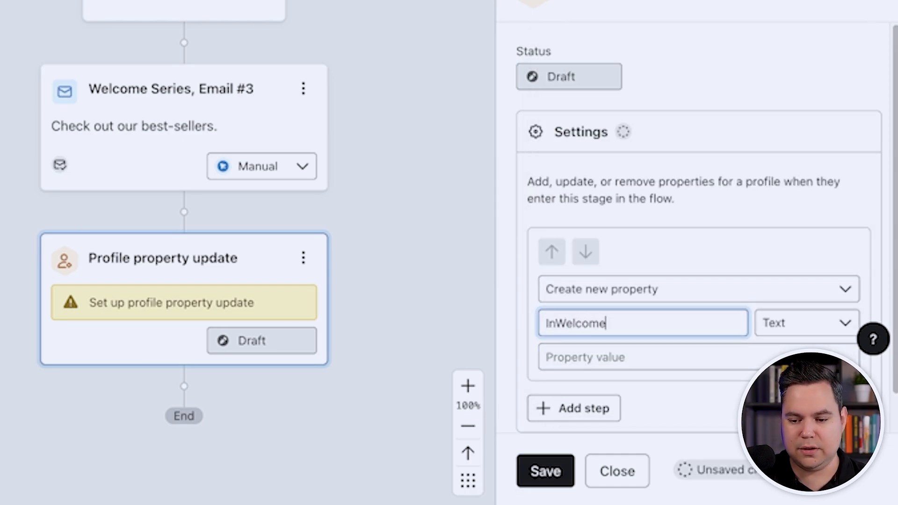
text(Series)
click(806, 322)
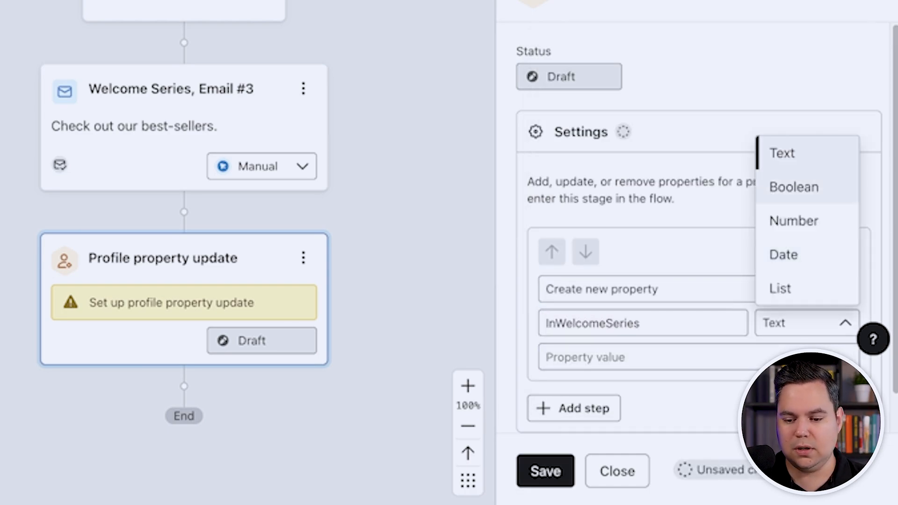
click(794, 186)
click(642, 357)
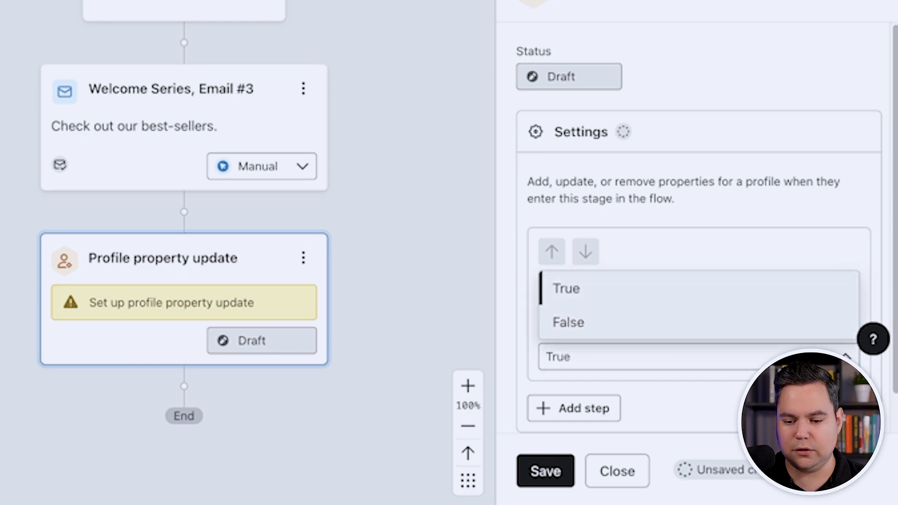
click(569, 321)
click(545, 471)
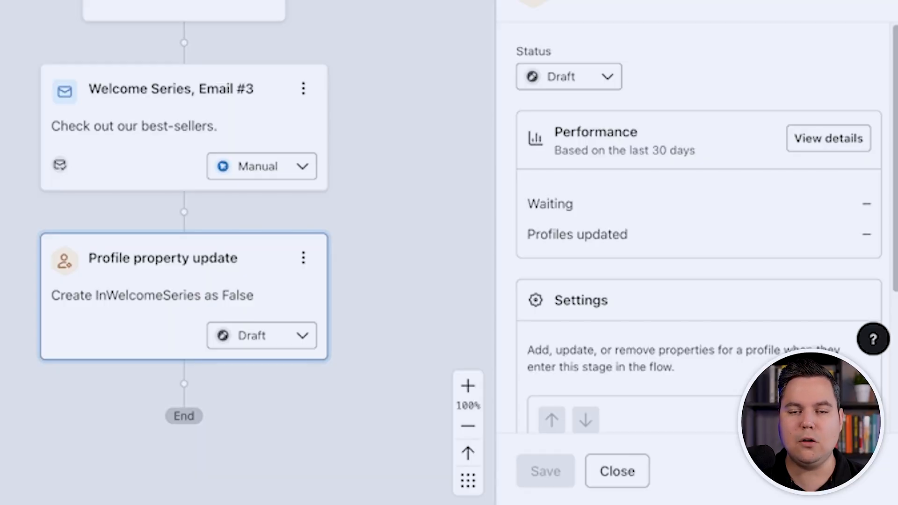